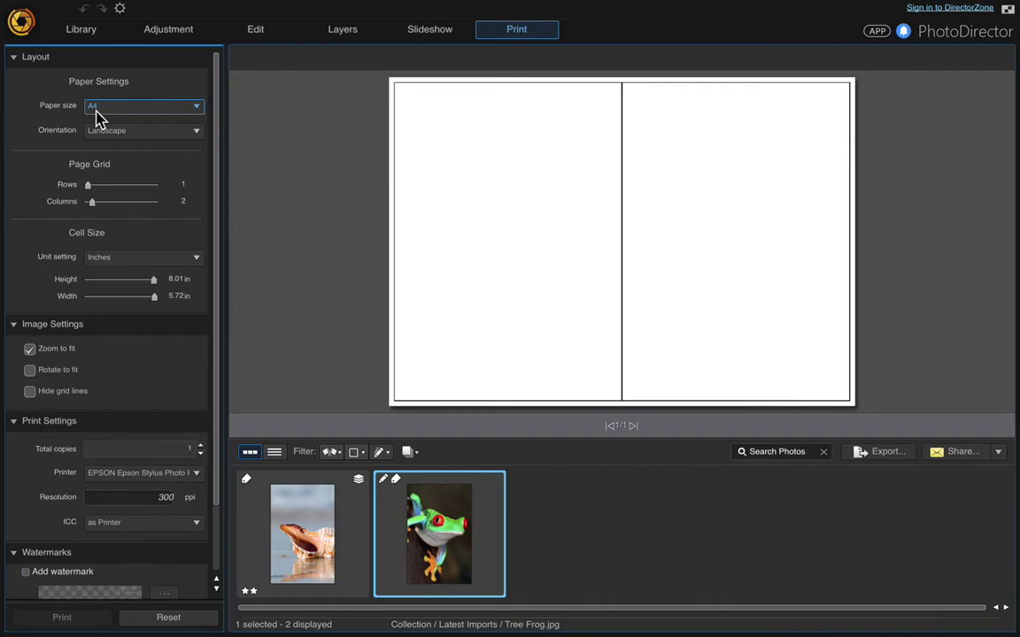
Keep A4 as the paper size and bring the frog photo into layer editing
{"action": "left_click", "coordinate": [198, 110]}
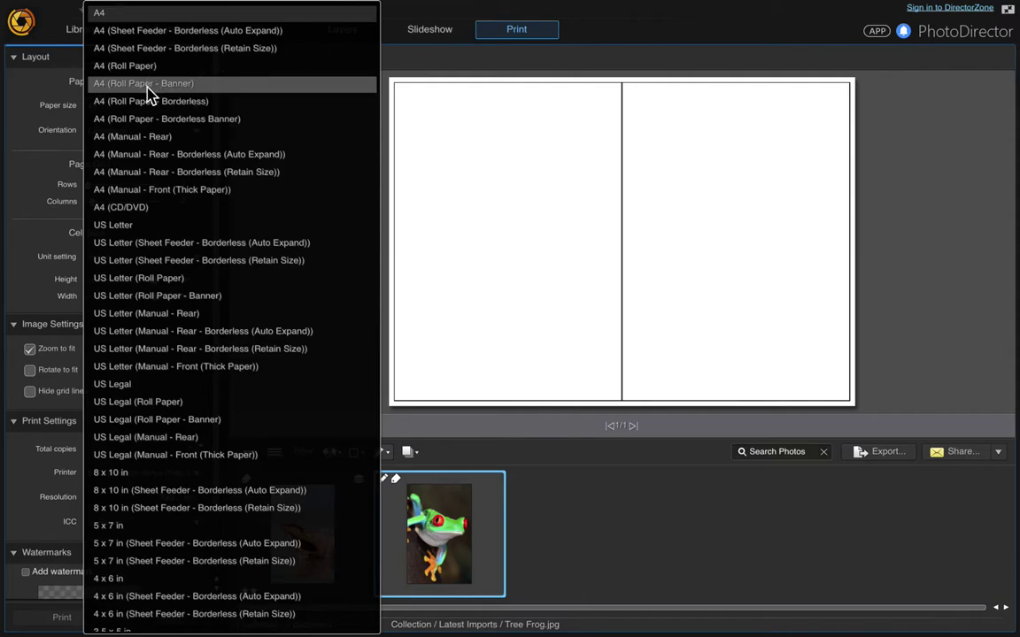
{"action": "left_click", "coordinate": [163, 16]}
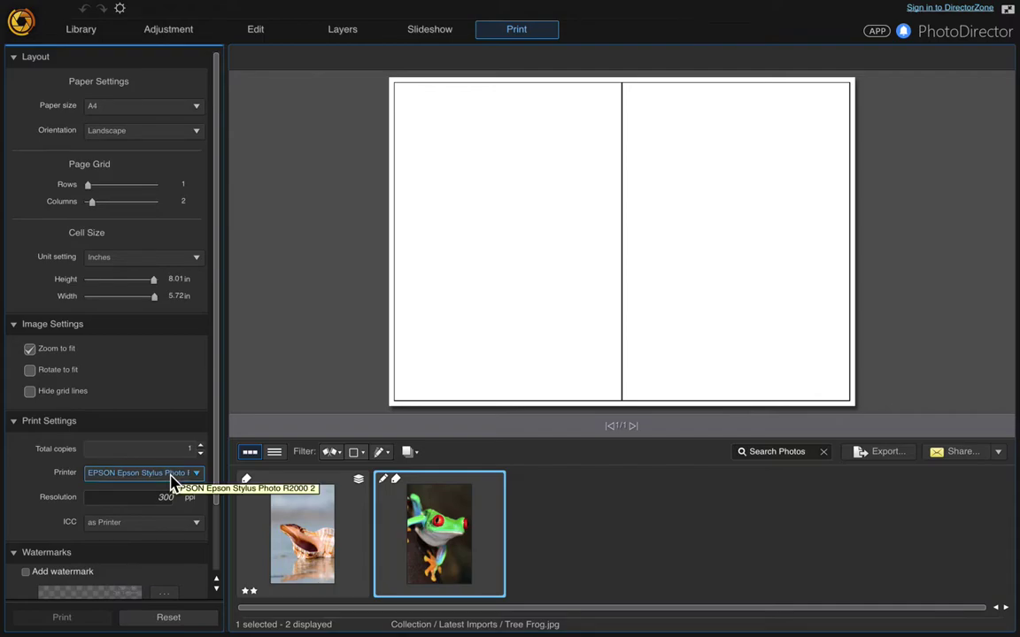
{"action": "scroll", "coordinate": [171, 478], "scroll_direction": "down", "scroll_amount": 1}
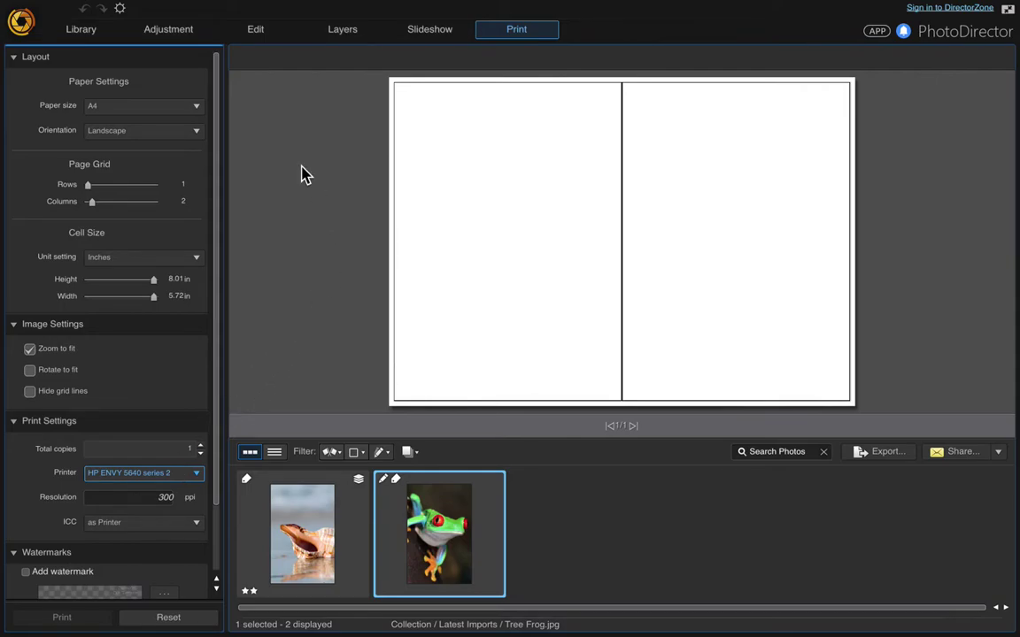
{"action": "left_click", "coordinate": [361, 34]}
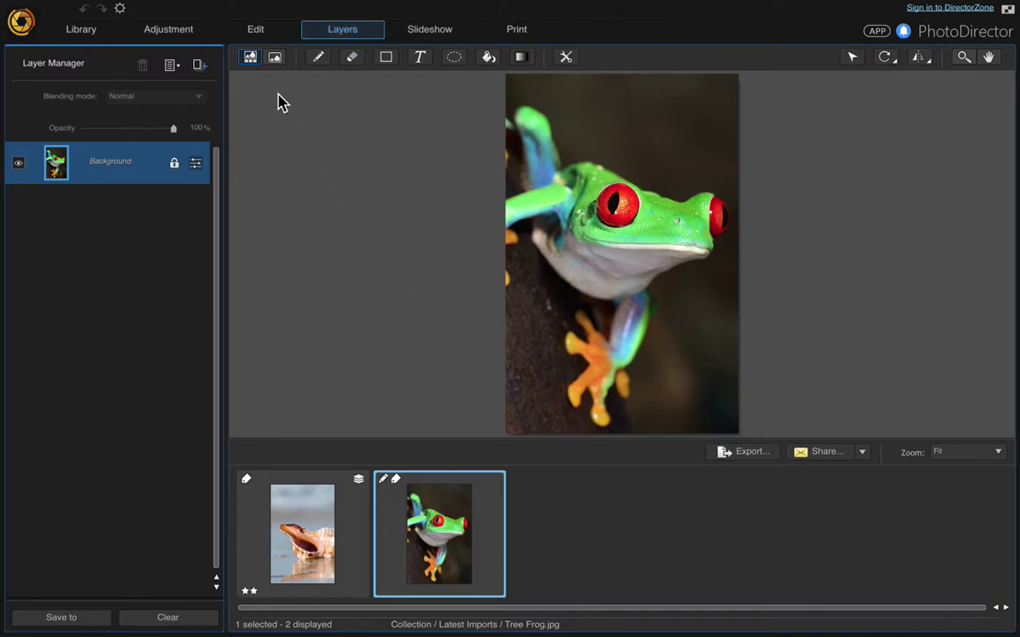
Add a white 'Front of Card' title at font size 200 near the frog photo's top
{"action": "left_click", "coordinate": [277, 59]}
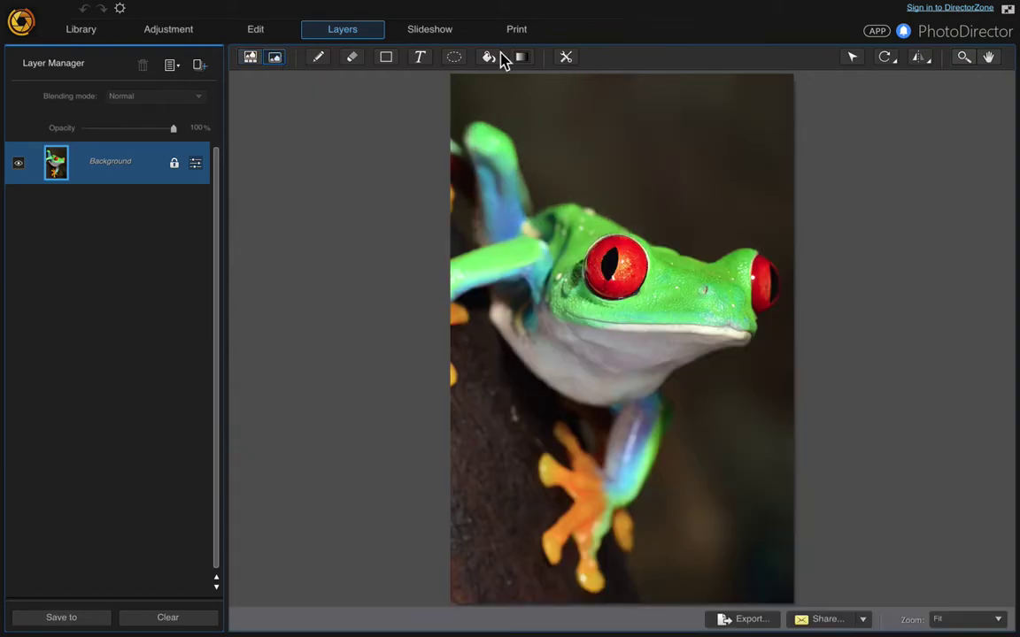
{"action": "left_click", "coordinate": [421, 57]}
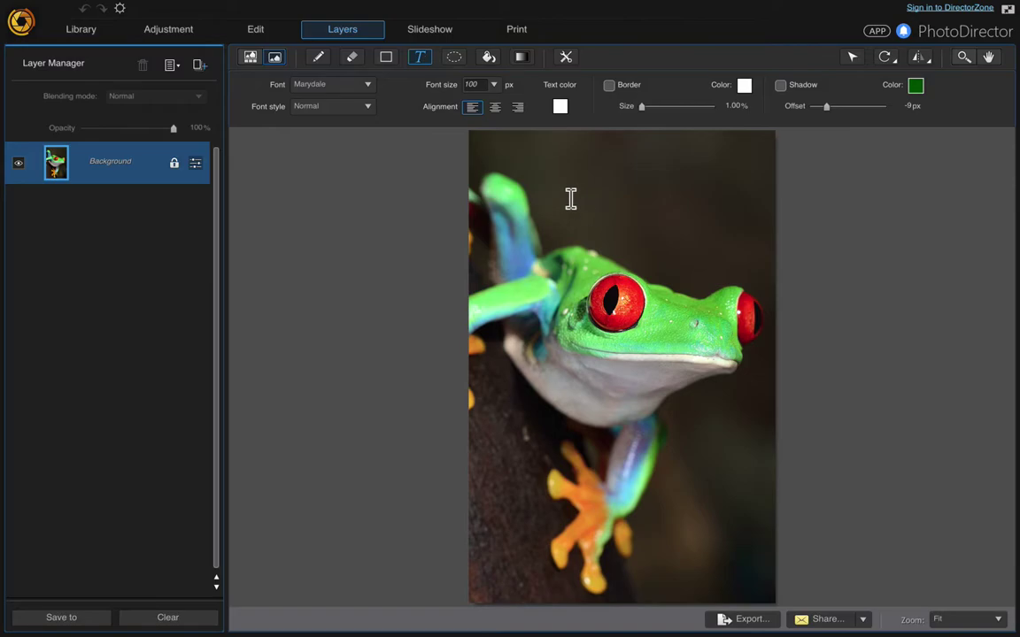
{"action": "left_click", "coordinate": [493, 86]}
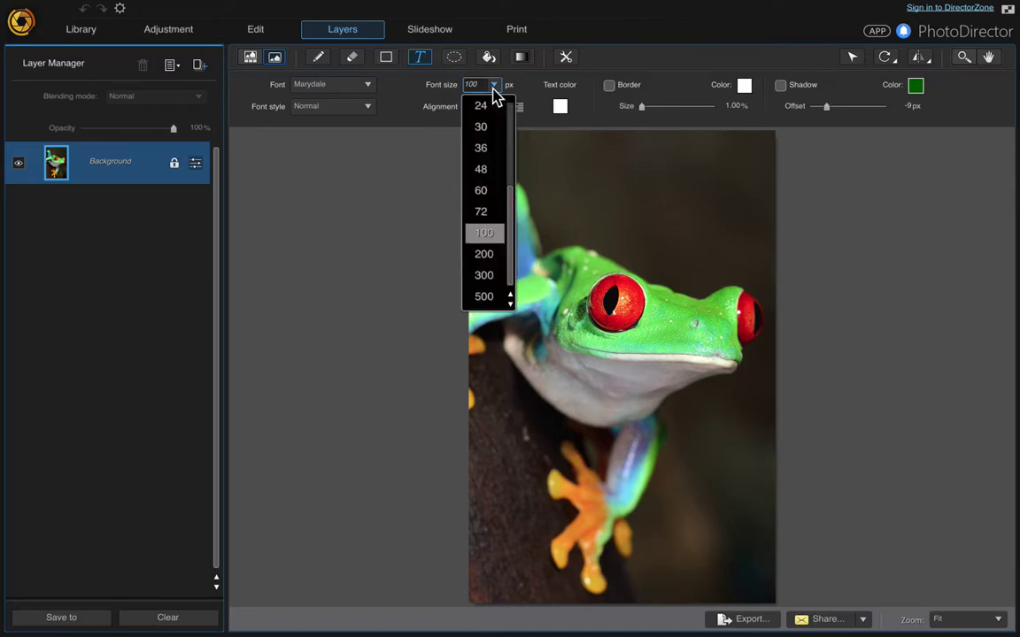
{"action": "left_click", "coordinate": [490, 256]}
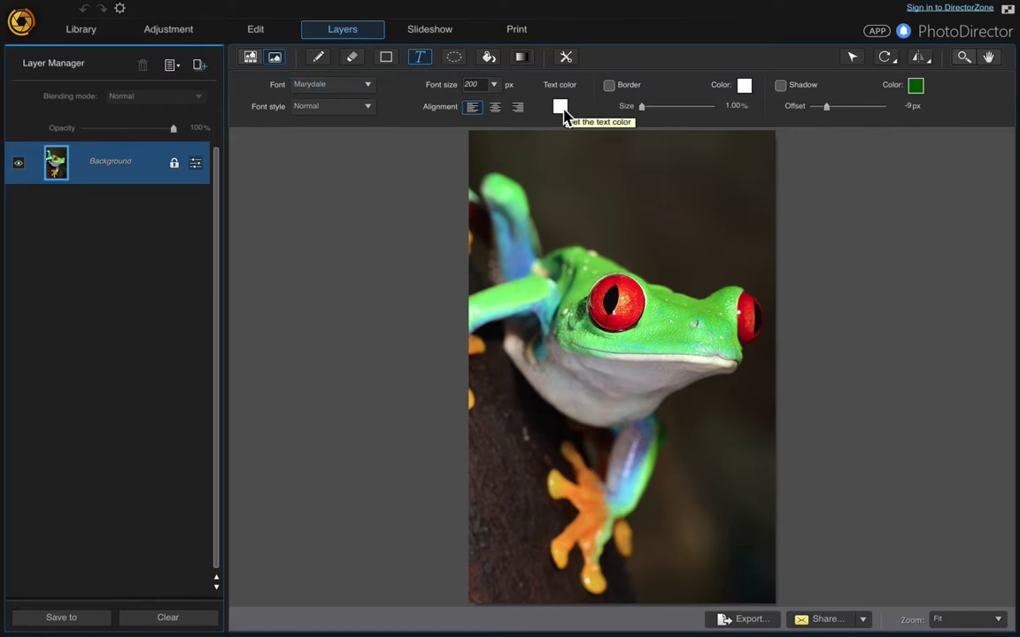
{"action": "left_click", "coordinate": [537, 171]}
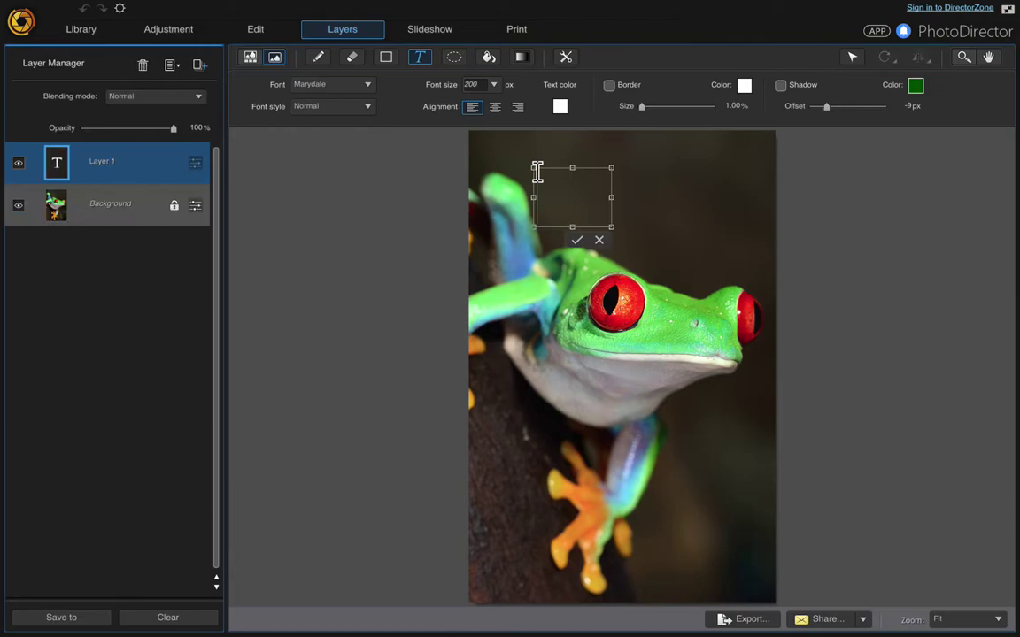
{"action": "type", "text": "Front of Card"}
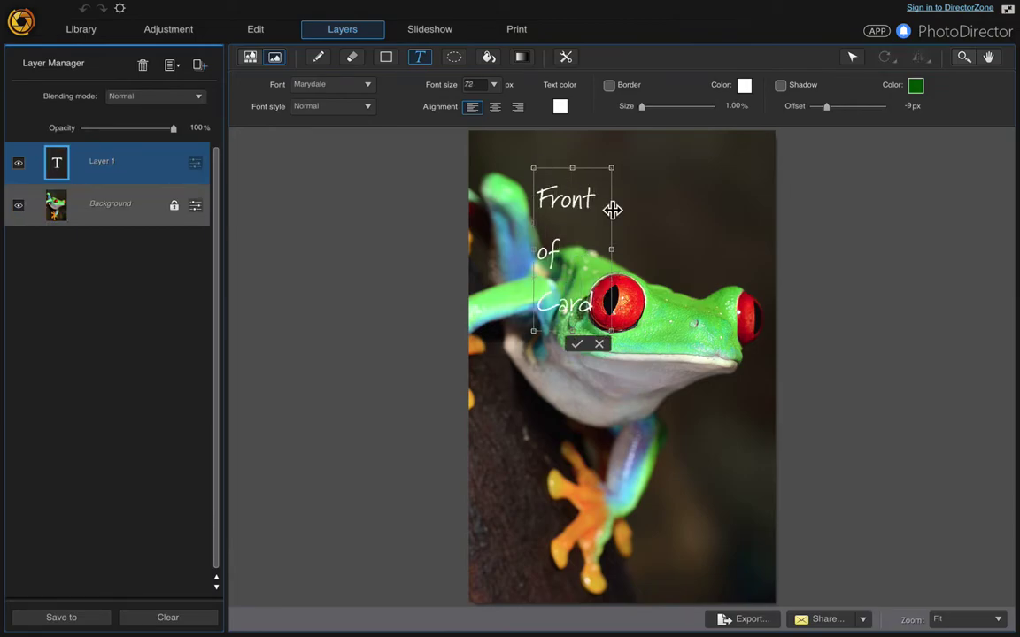
{"action": "left_click_drag", "start_coordinate": [611, 246], "coordinate": [701, 244]}
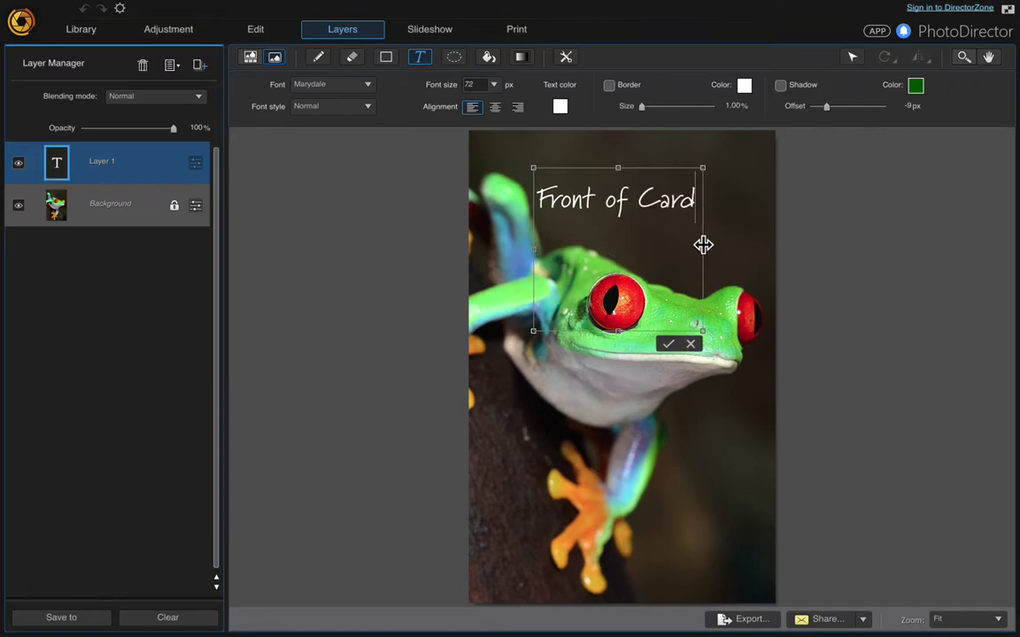
{"action": "left_click", "coordinate": [666, 345]}
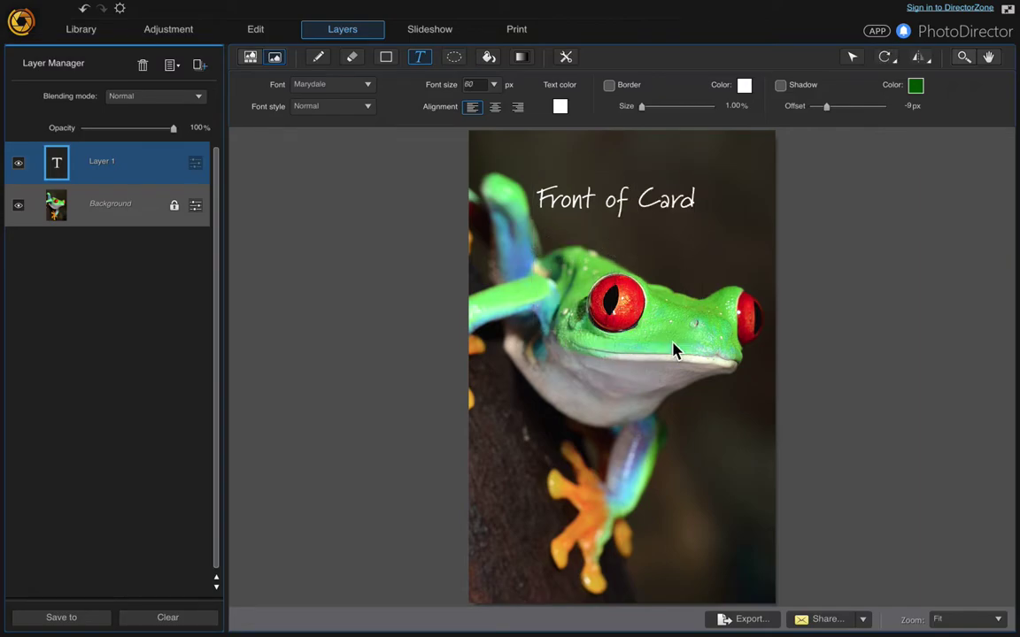
Merge the text and background layers, then save the frog edit as a virtual copy
{"action": "right_click", "coordinate": [146, 210]}
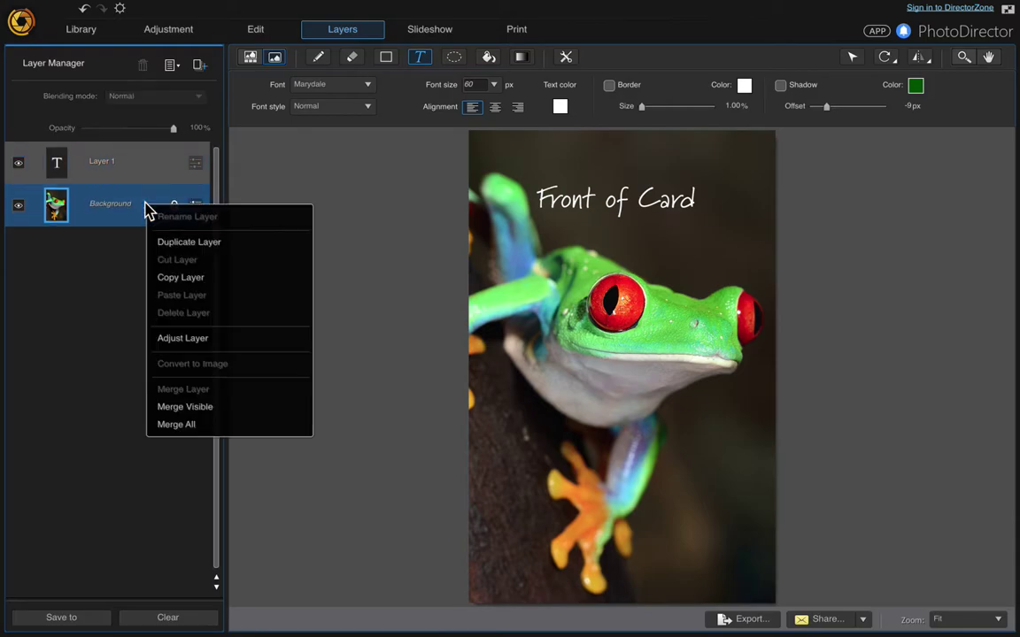
{"action": "left_click", "coordinate": [147, 159]}
{"action": "left_click", "coordinate": [124, 216], "text": "ctrl"}
{"action": "right_click", "coordinate": [132, 198]}
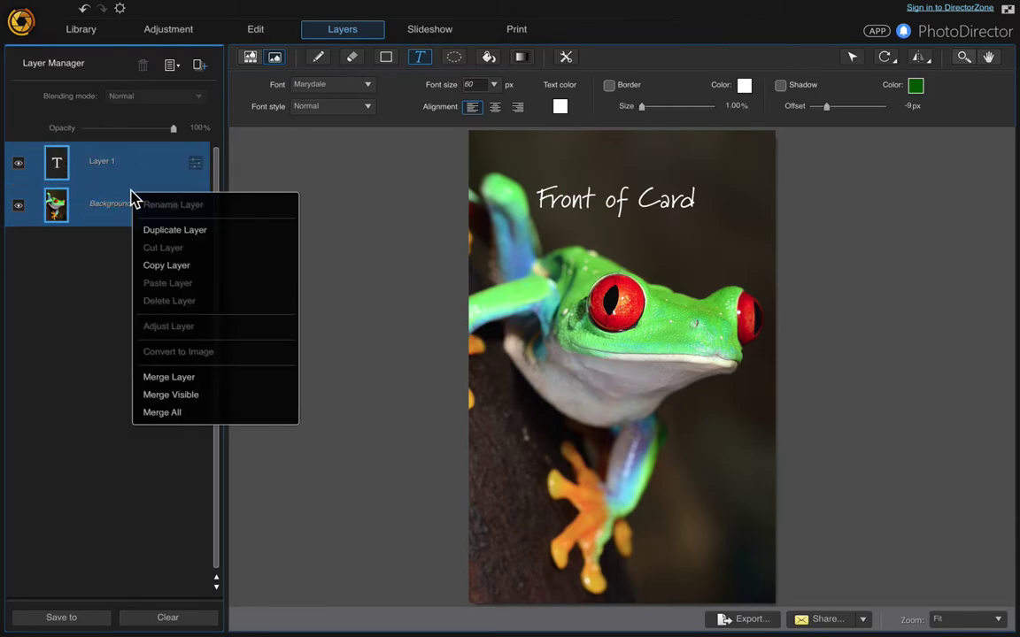
{"action": "left_click", "coordinate": [162, 412]}
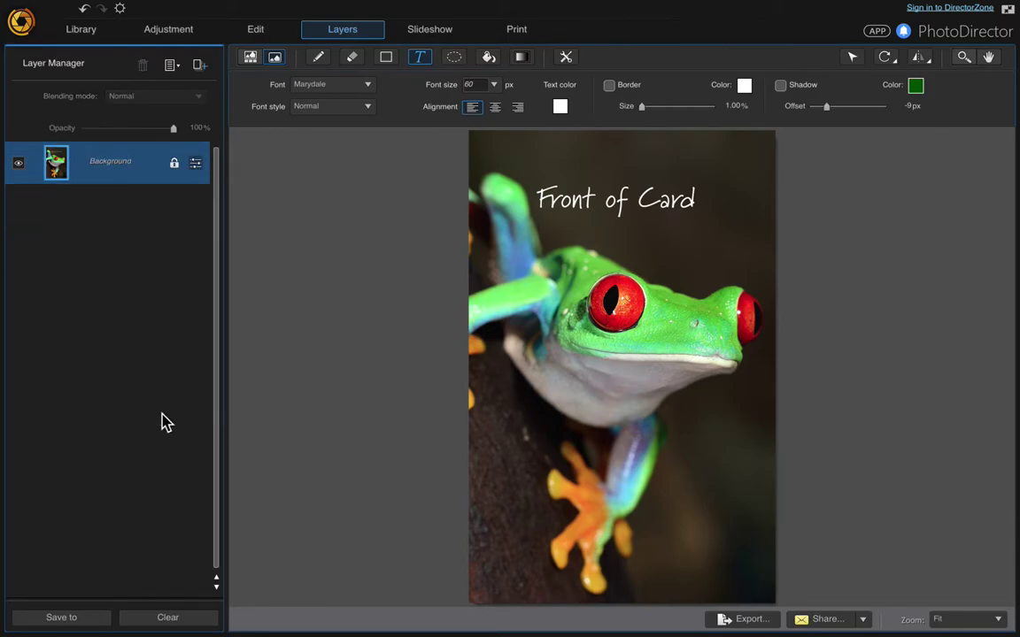
{"action": "left_click", "coordinate": [520, 29]}
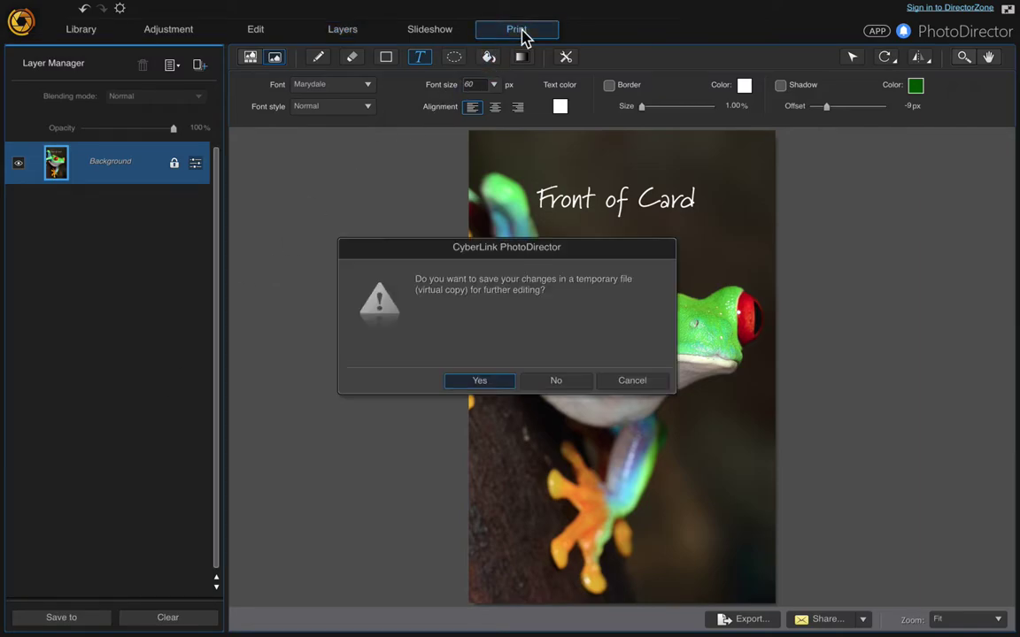
{"action": "left_click", "coordinate": [479, 381]}
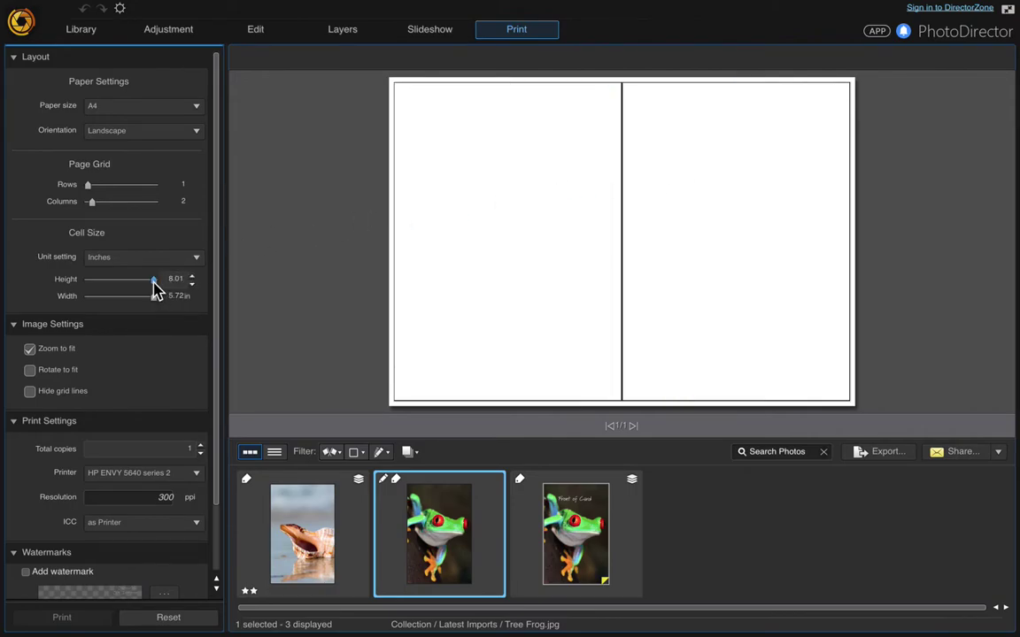
Size the print cells to 8.03 × 5.72 inches and turn off Zoom to fit
{"action": "left_click_drag", "start_coordinate": [153, 281], "coordinate": [187, 290]}
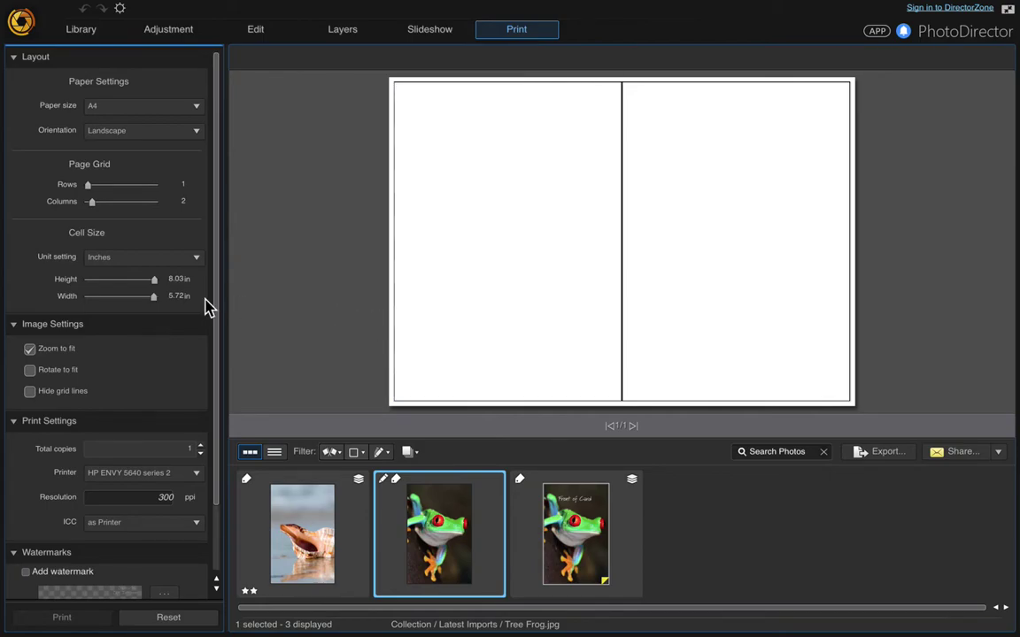
{"action": "mouse_move", "coordinate": [193, 306]}
{"action": "left_mouse_down"}
{"action": "mouse_move", "coordinate": [130, 301]}
{"action": "mouse_move", "coordinate": [177, 303]}
{"action": "left_mouse_up"}
{"action": "left_click", "coordinate": [30, 351]}
Place the titled frog copy in the right print cell and re-enable Zoom to fit
{"action": "left_click", "coordinate": [571, 529]}
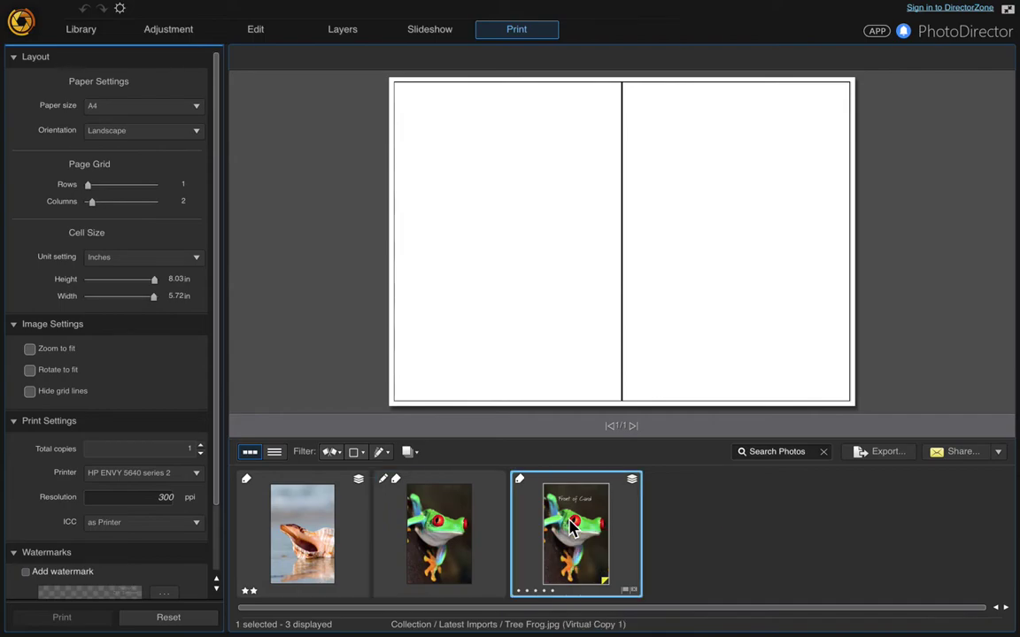
{"action": "left_click_drag", "start_coordinate": [585, 474], "coordinate": [779, 219]}
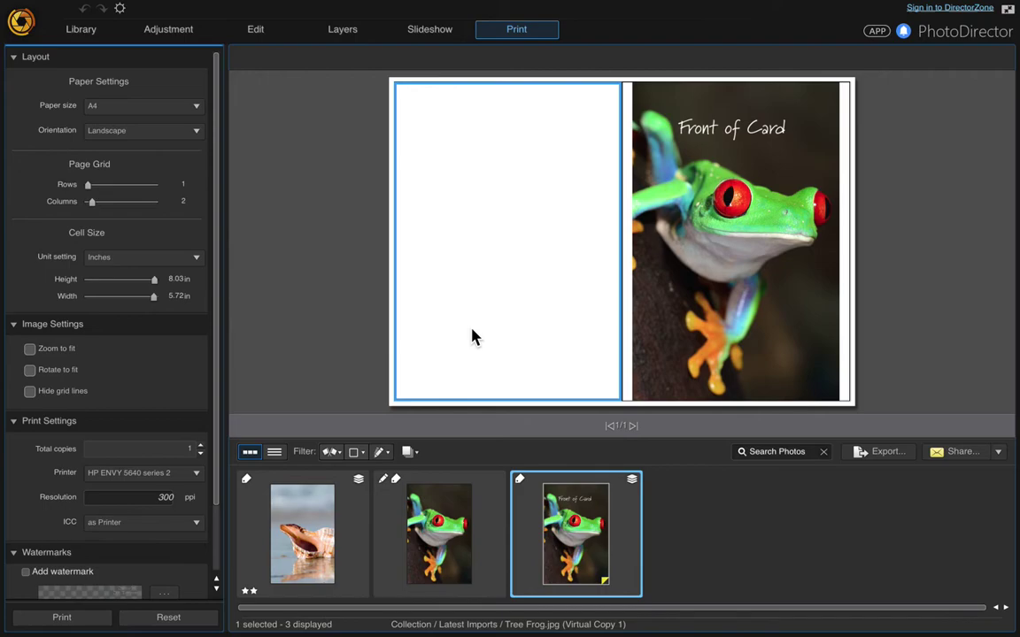
{"action": "left_click", "coordinate": [29, 350]}
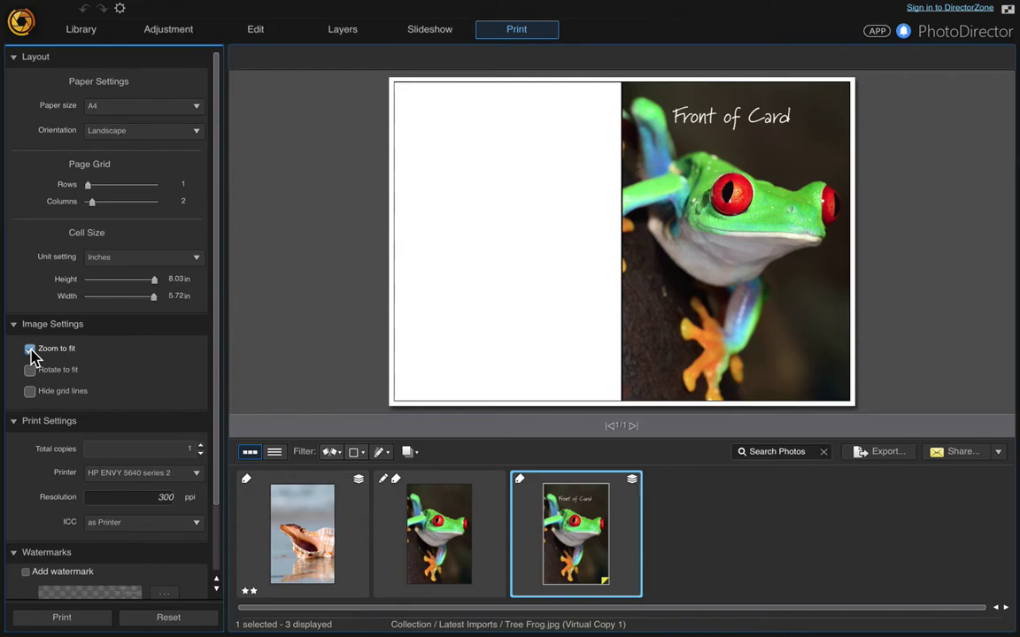
{"action": "left_click", "coordinate": [198, 476]}
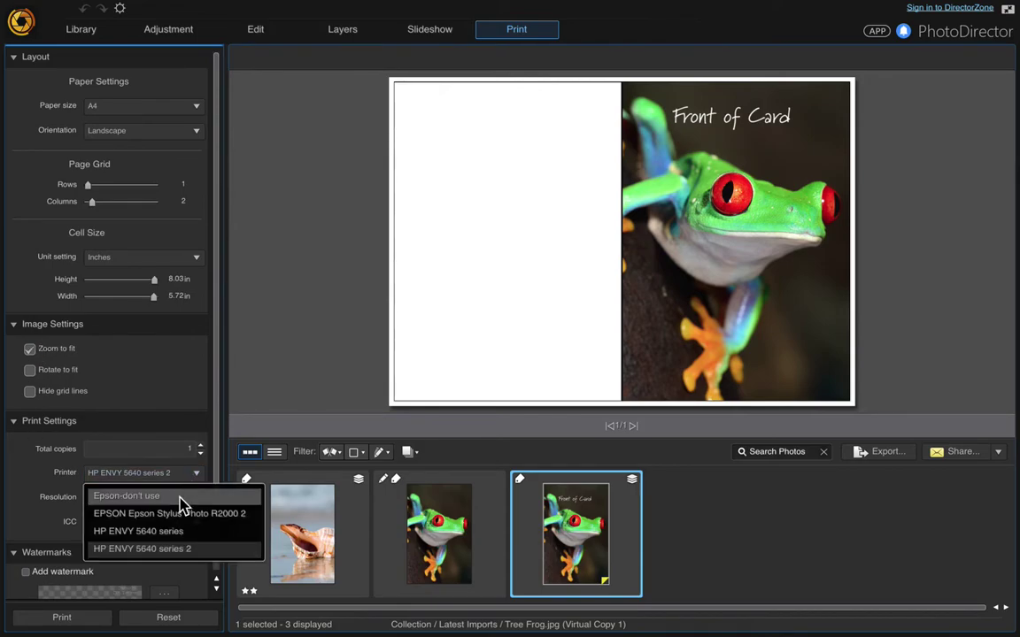
Select EPSON Epson Stylus Photo R2000 2 as the printer
{"action": "left_click", "coordinate": [184, 514]}
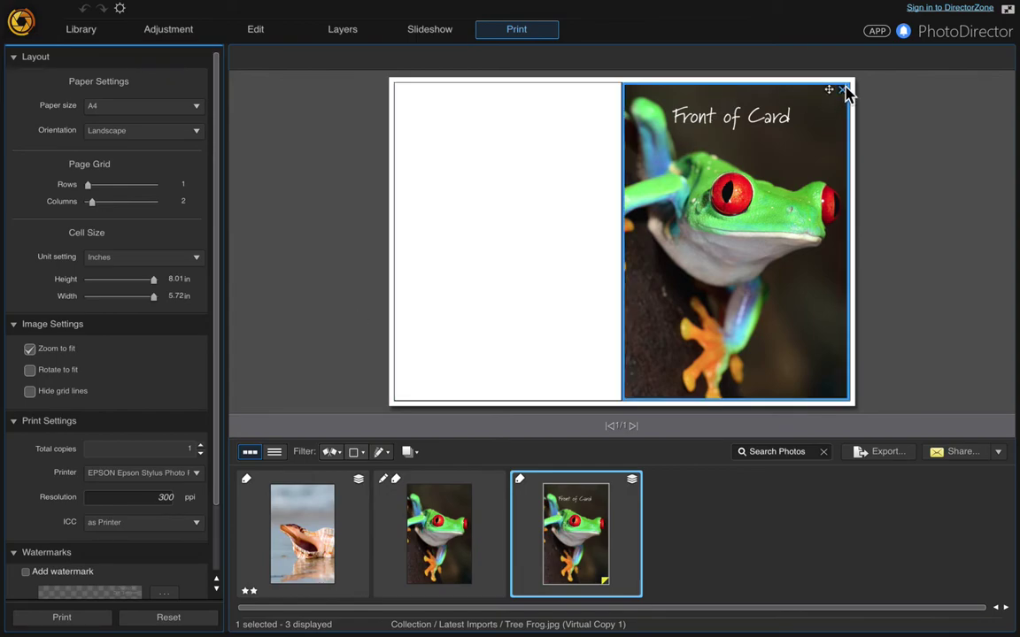
Swap the frog in the right print cell for the seashell photo
{"action": "left_click", "coordinate": [843, 90]}
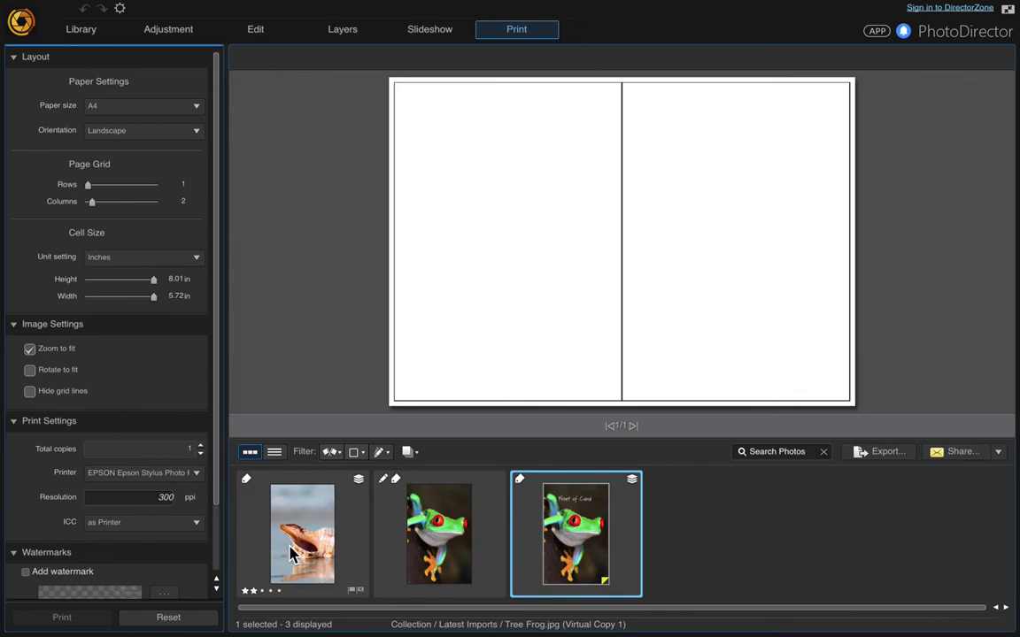
{"action": "left_click_drag", "start_coordinate": [292, 553], "coordinate": [793, 254]}
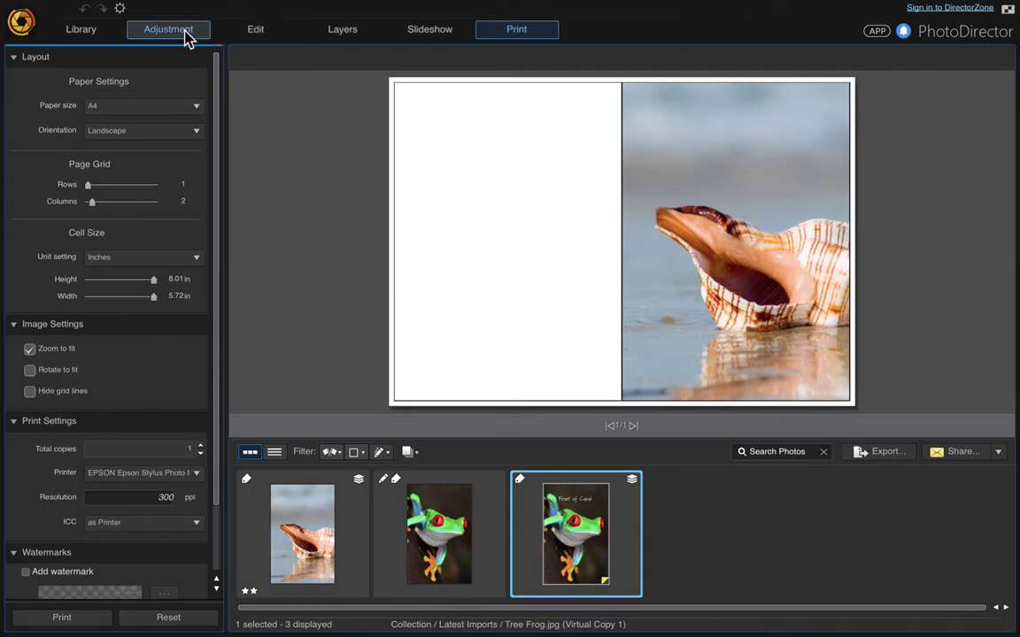
Add a white 'Inside Card' title at font size 200 near the seashell photo's top
{"action": "left_click", "coordinate": [339, 31]}
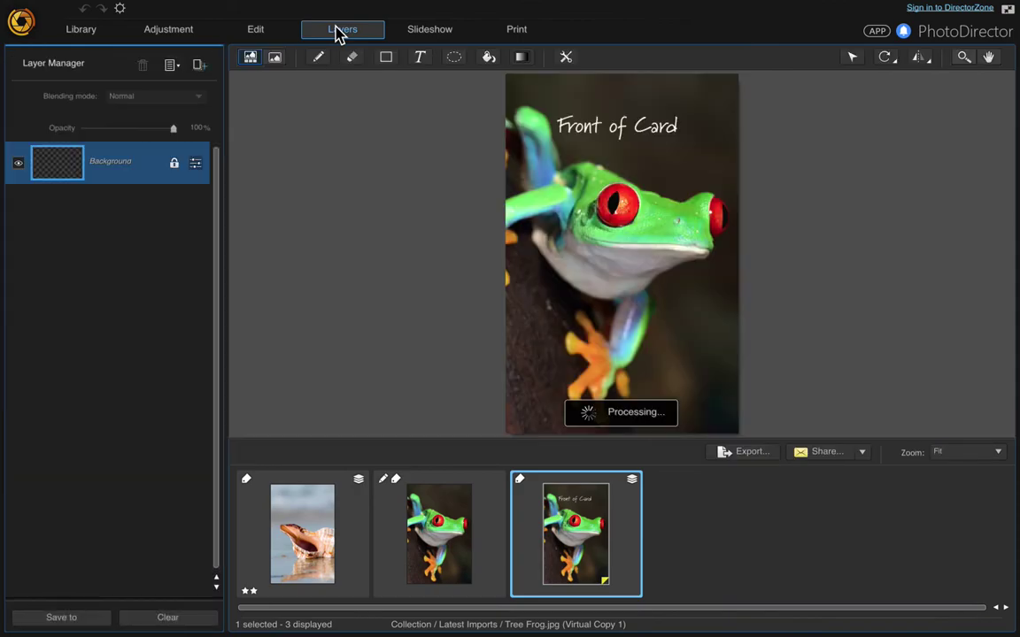
{"action": "left_click", "coordinate": [324, 517]}
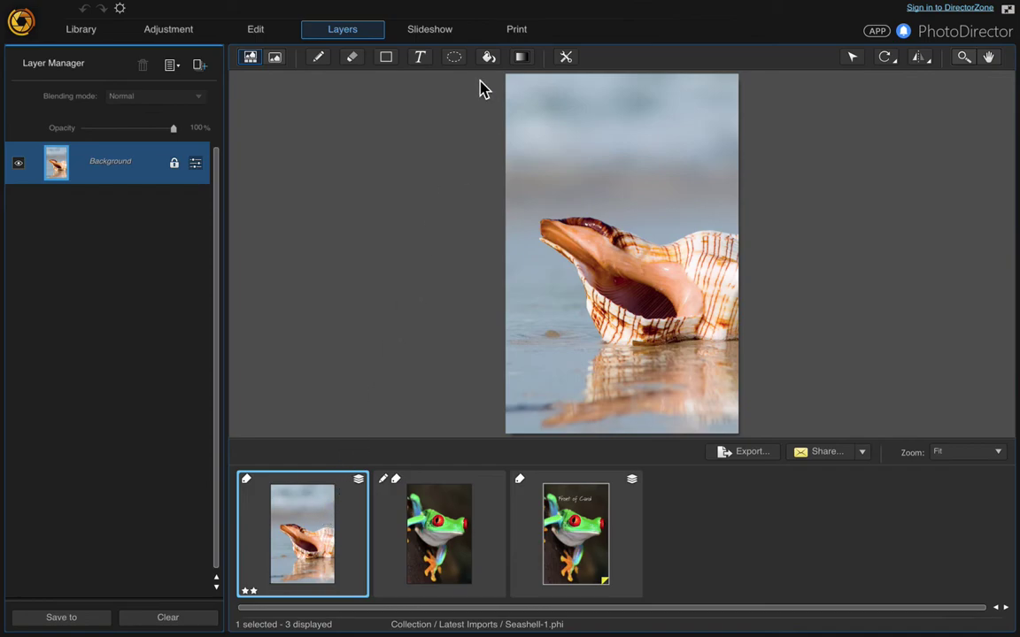
{"action": "left_click", "coordinate": [425, 56]}
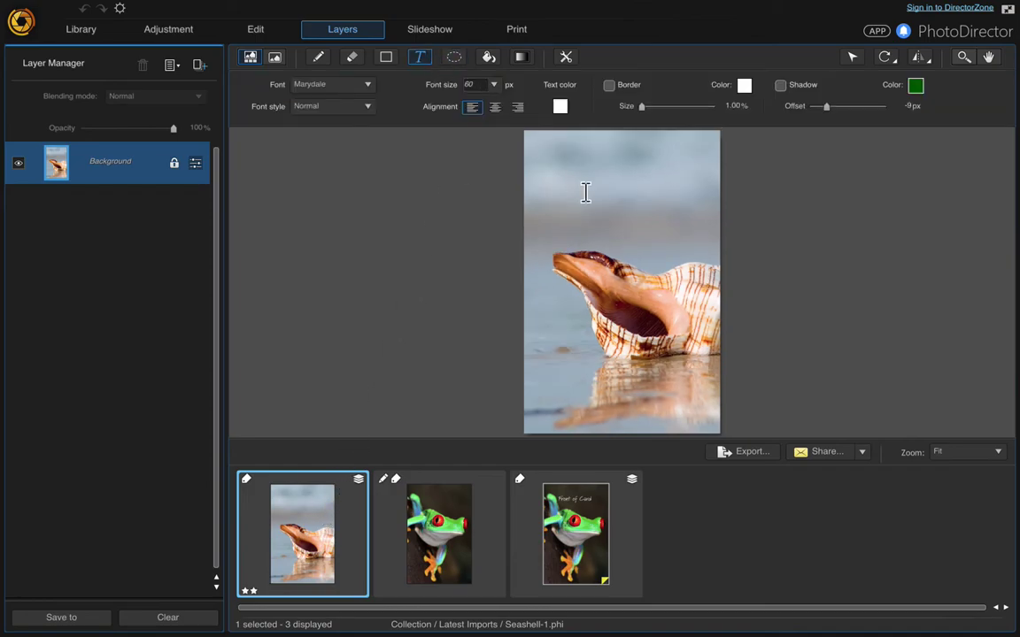
{"action": "left_click", "coordinate": [493, 86]}
{"action": "left_click", "coordinate": [492, 264]}
{"action": "left_click", "coordinate": [544, 181]}
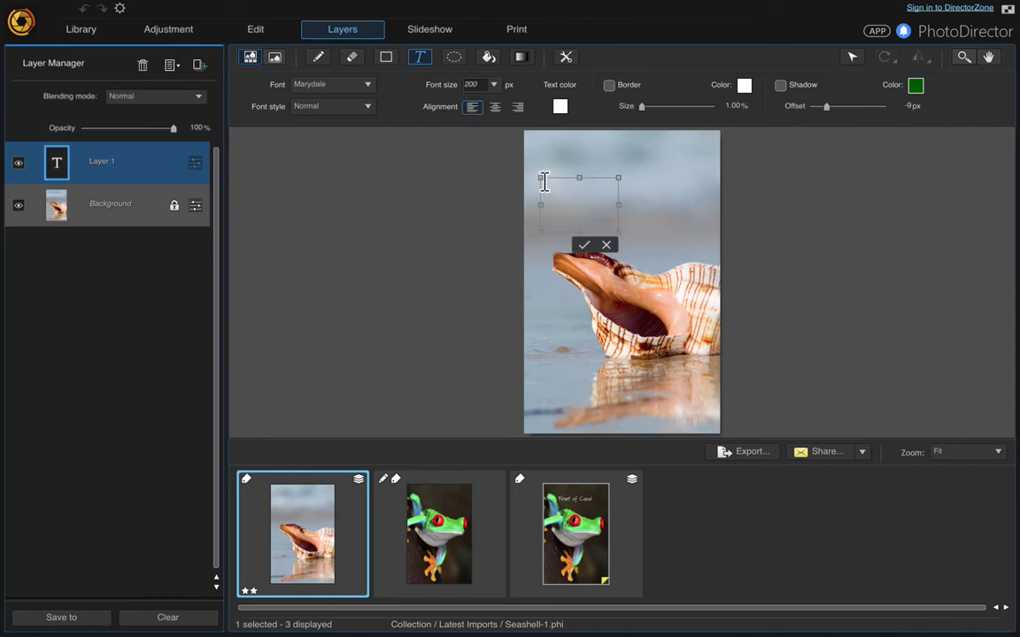
{"action": "type", "text": "Inside"}
{"action": "key", "text": "Return"}
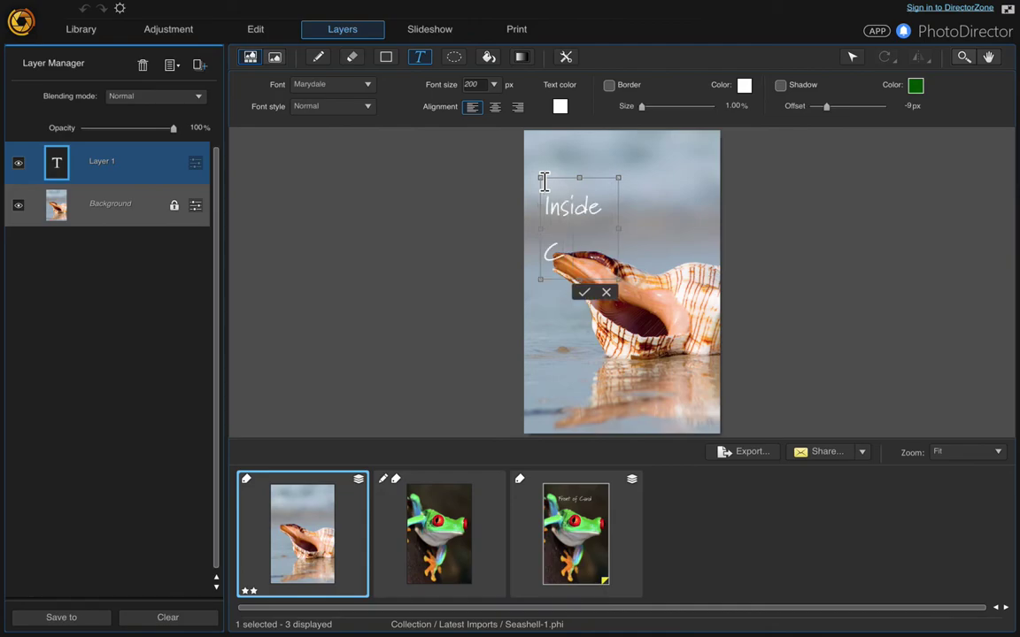
{"action": "type", "text": "Card"}
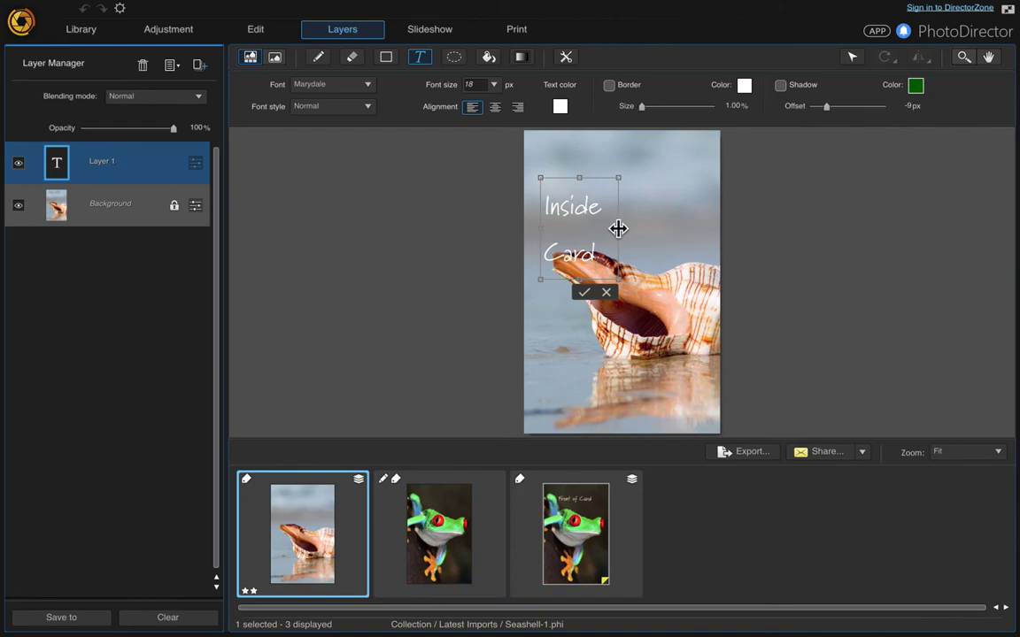
{"action": "left_click_drag", "start_coordinate": [617, 228], "coordinate": [693, 228]}
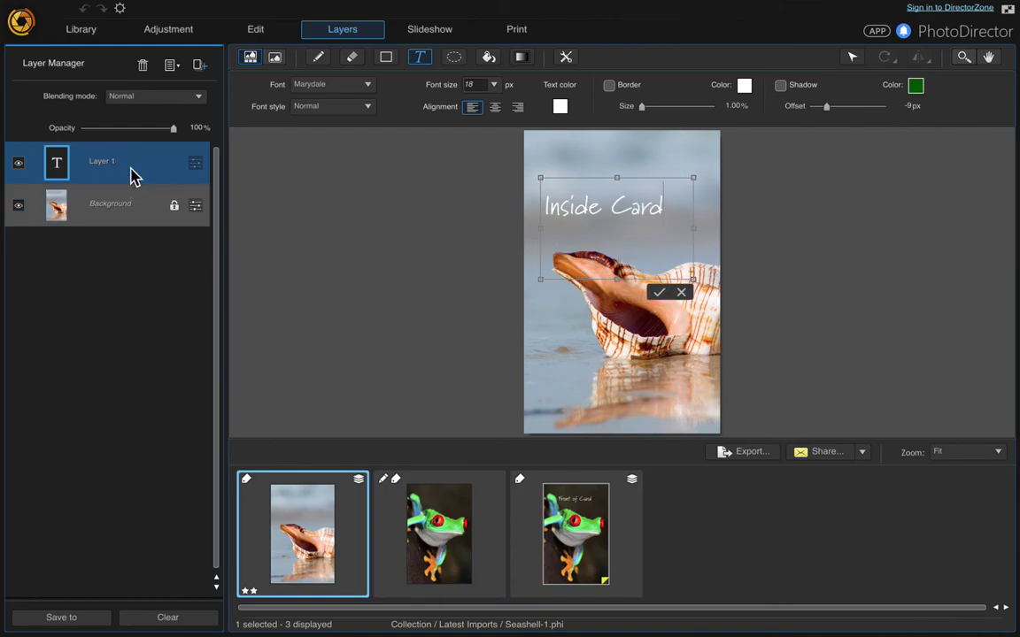
Merge the 'Inside Card' title into the seashell's Background layer
{"action": "left_click", "coordinate": [132, 204]}
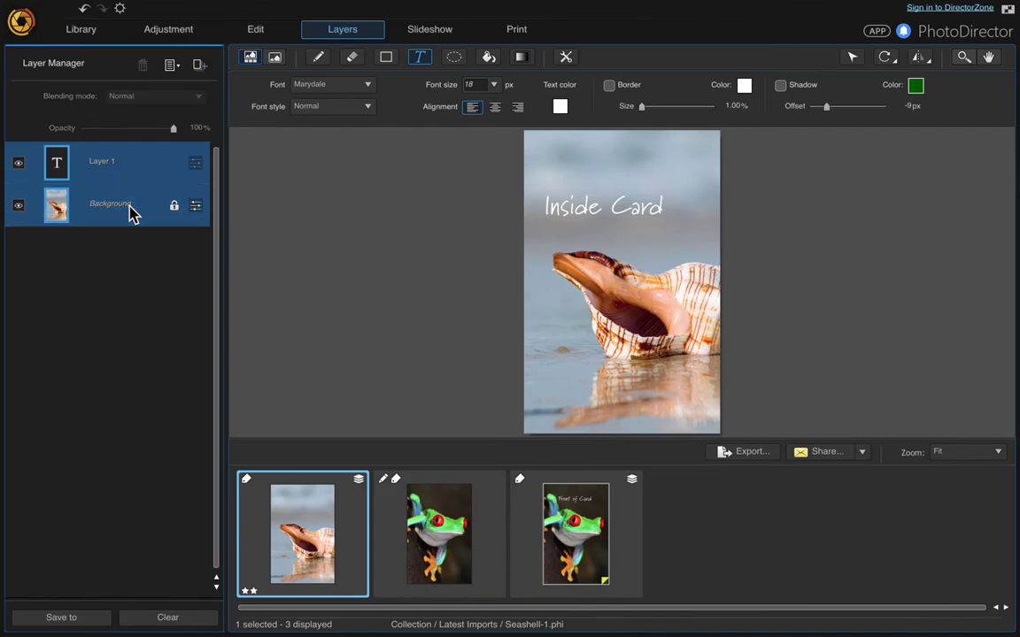
{"action": "right_click", "coordinate": [130, 214]}
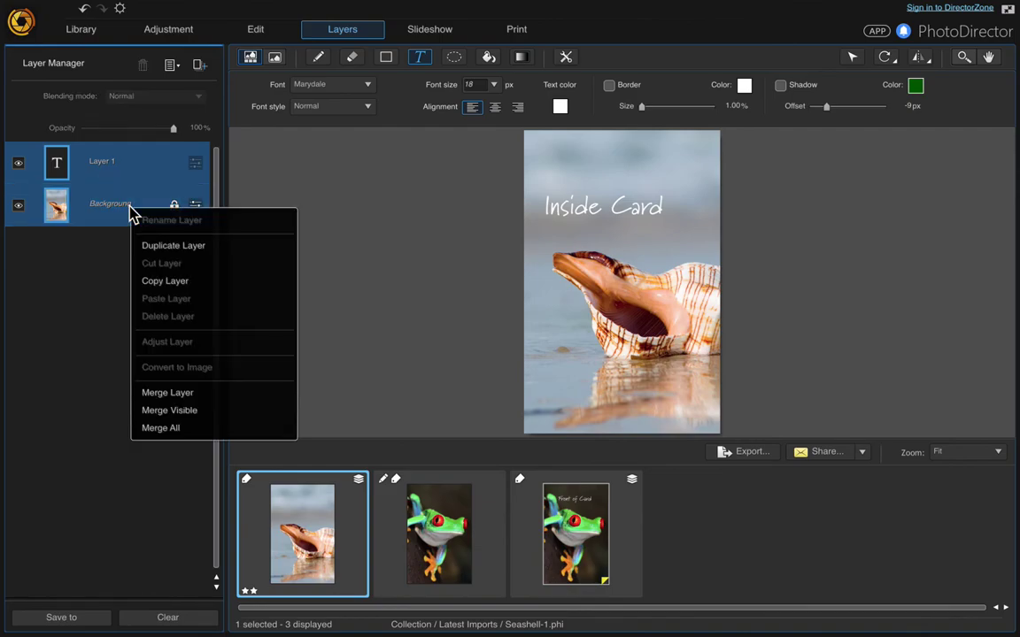
{"action": "left_click", "coordinate": [209, 429]}
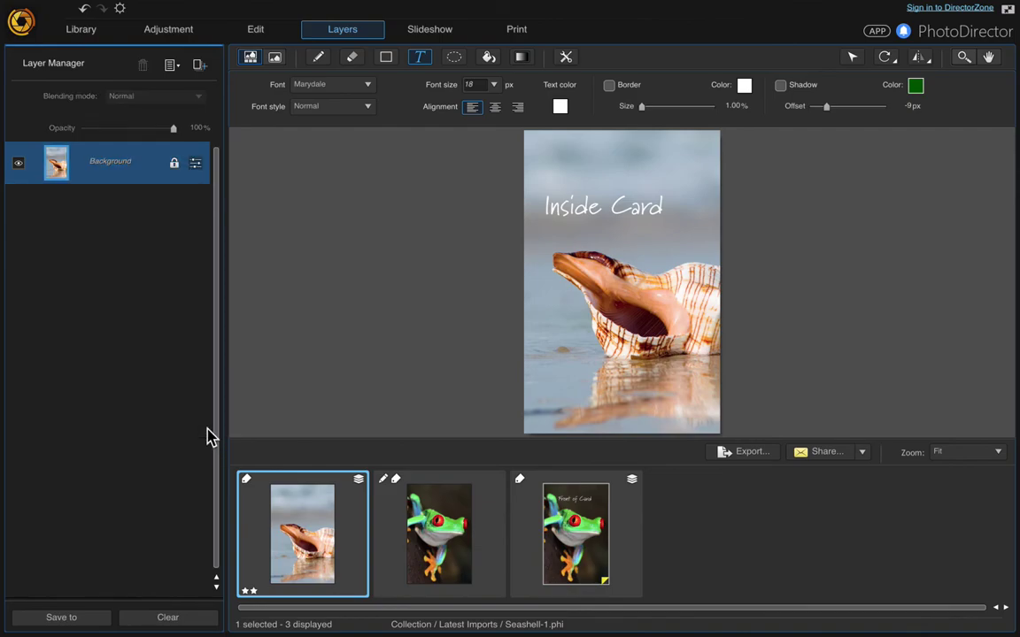
Save the seashell virtual copy and put the 'Inside Card' version in the right cell
{"action": "left_click", "coordinate": [522, 32]}
{"action": "left_click", "coordinate": [493, 386]}
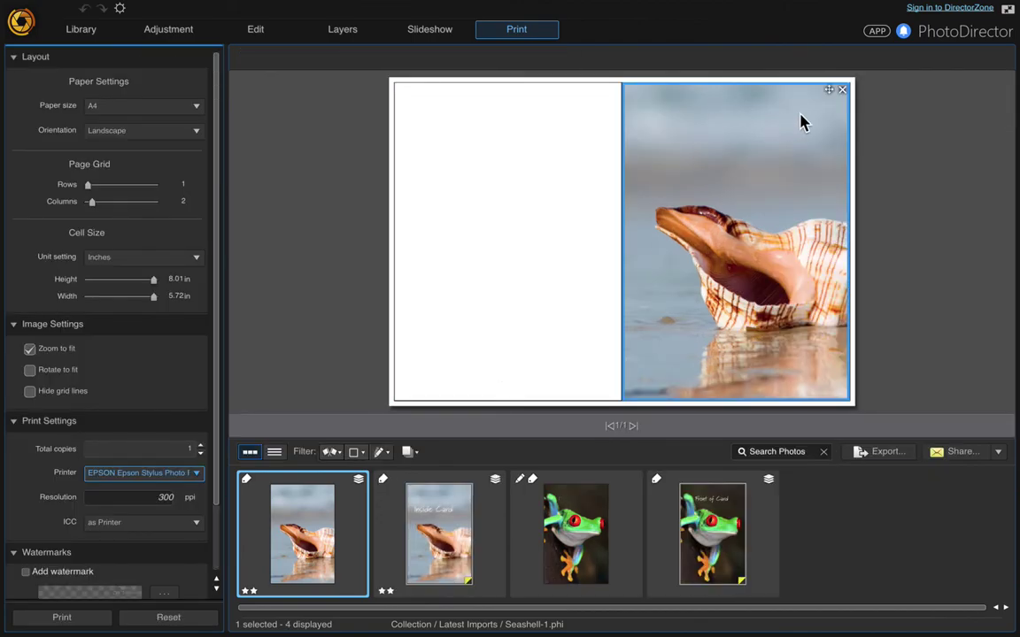
{"action": "left_click", "coordinate": [842, 90]}
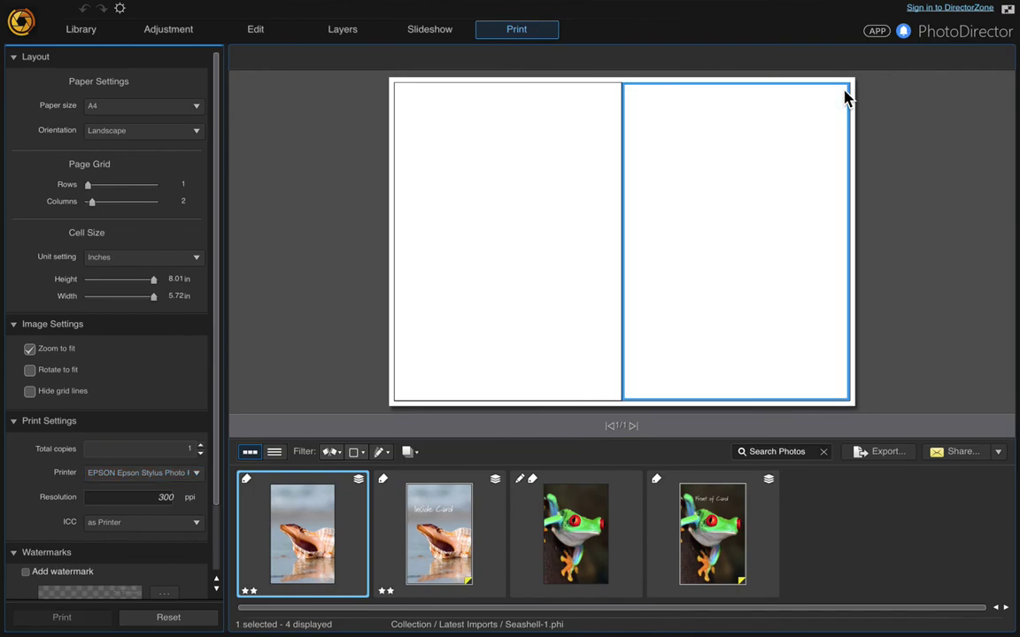
{"action": "left_click", "coordinate": [441, 535]}
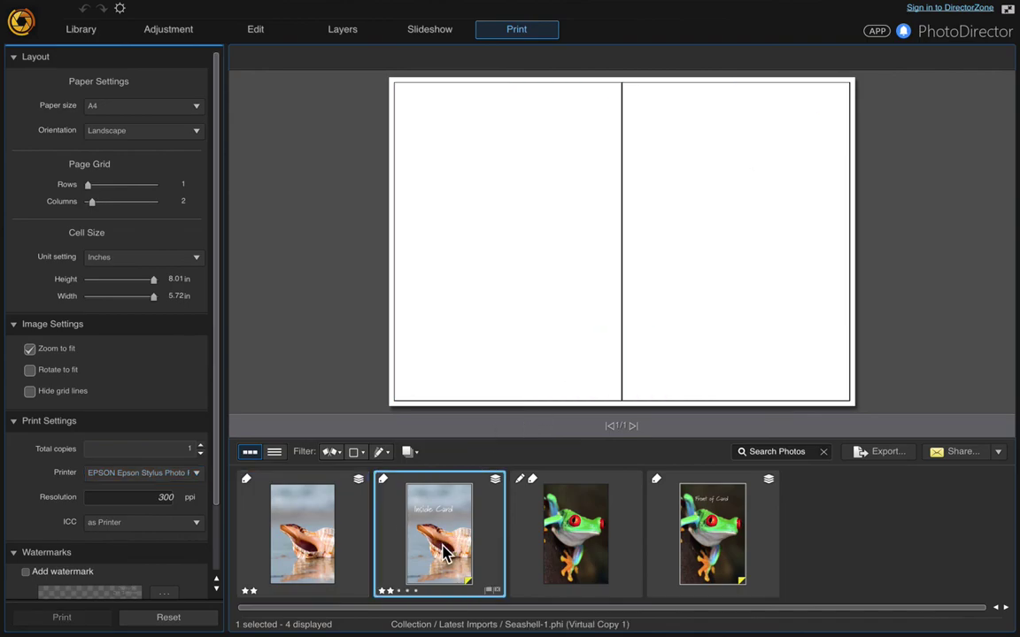
{"action": "left_click_drag", "start_coordinate": [448, 546], "coordinate": [807, 209]}
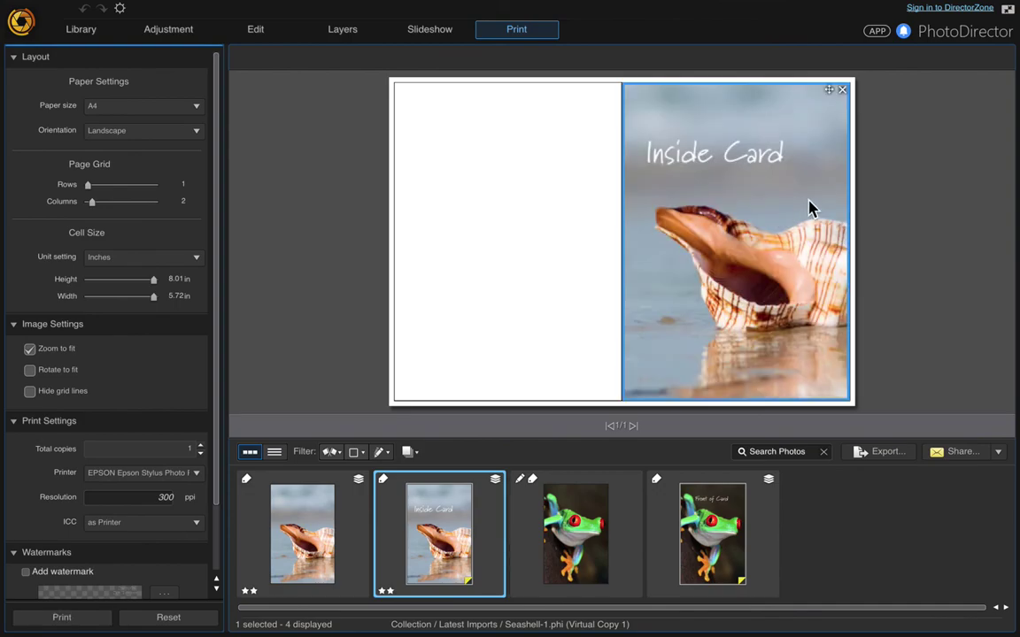